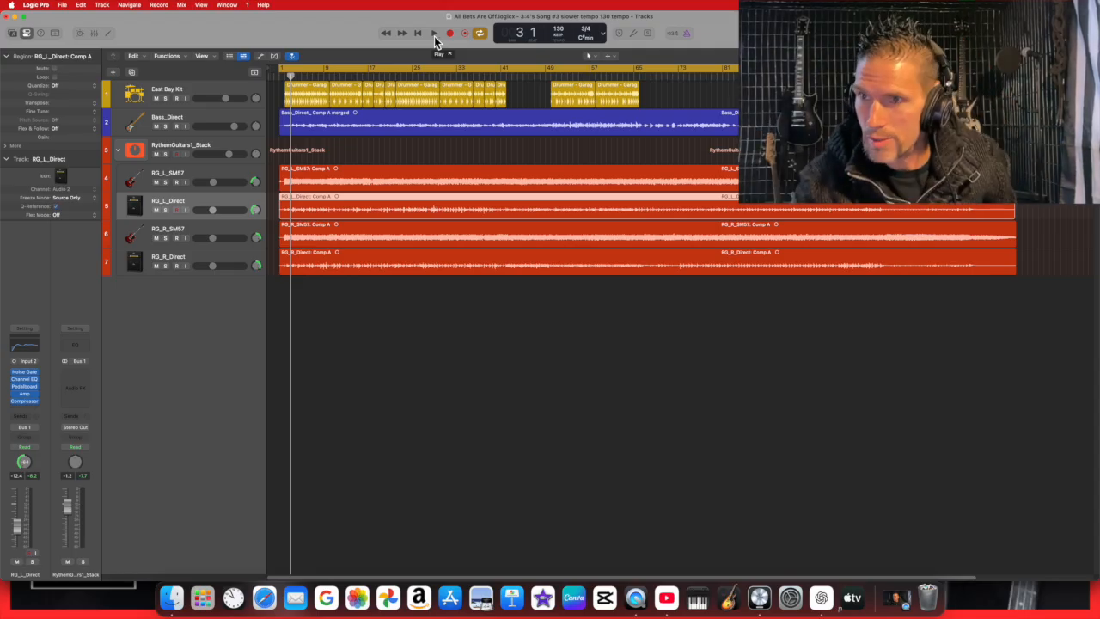
Play the current arrangement's opening bars and switch to the project alternative "3:4's Song" without saving changes
{"action": "left_click", "coordinate": [438, 36]}
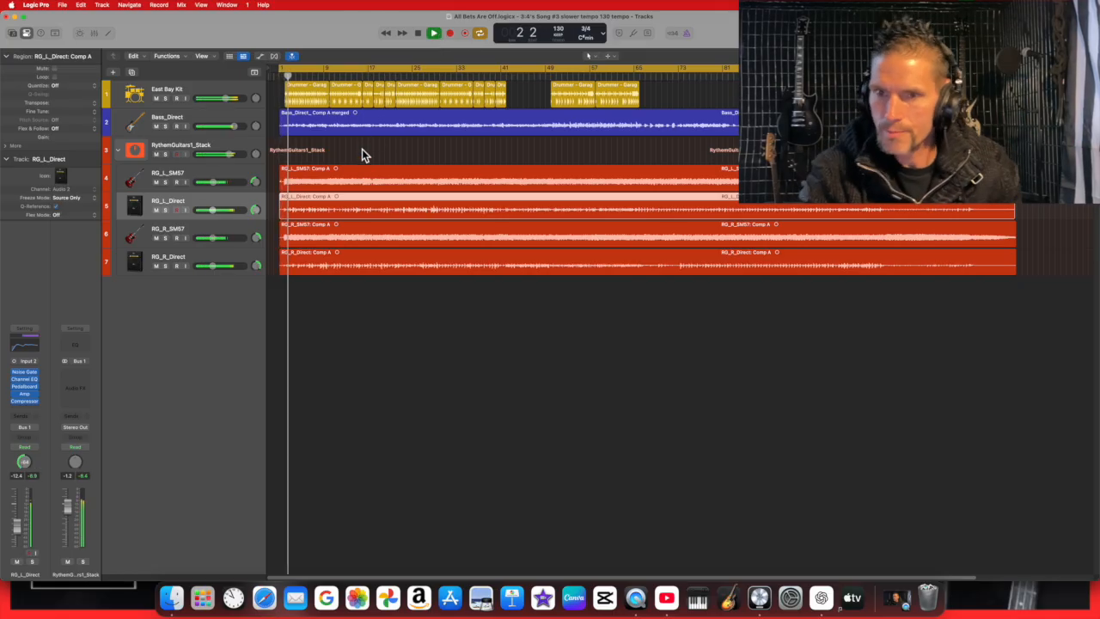
{"action": "left_click", "coordinate": [418, 34]}
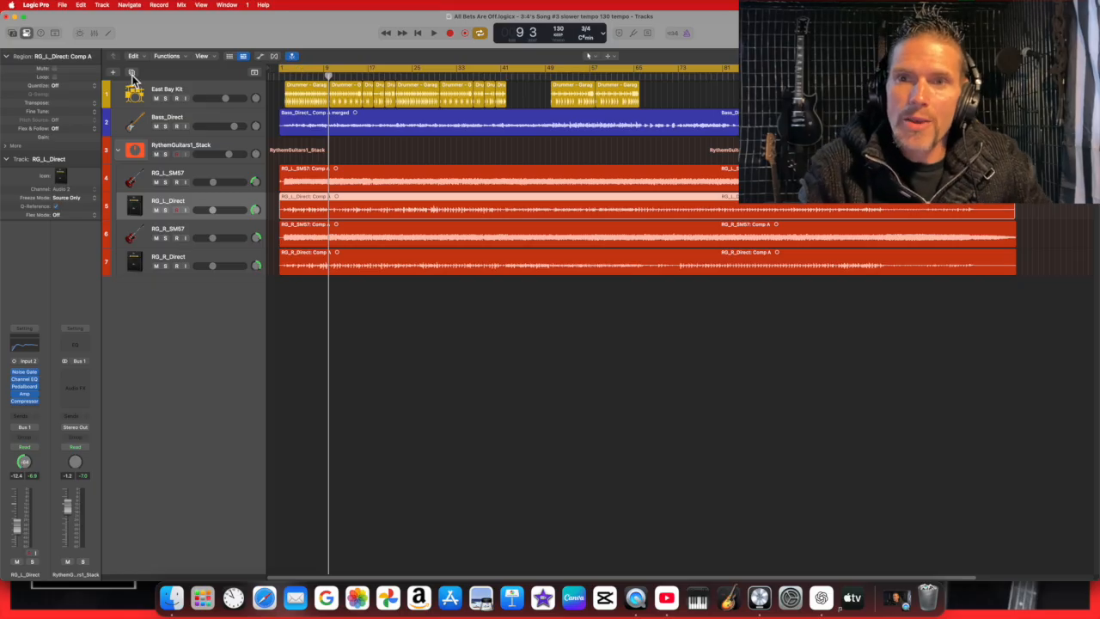
{"action": "left_click", "coordinate": [62, 5]}
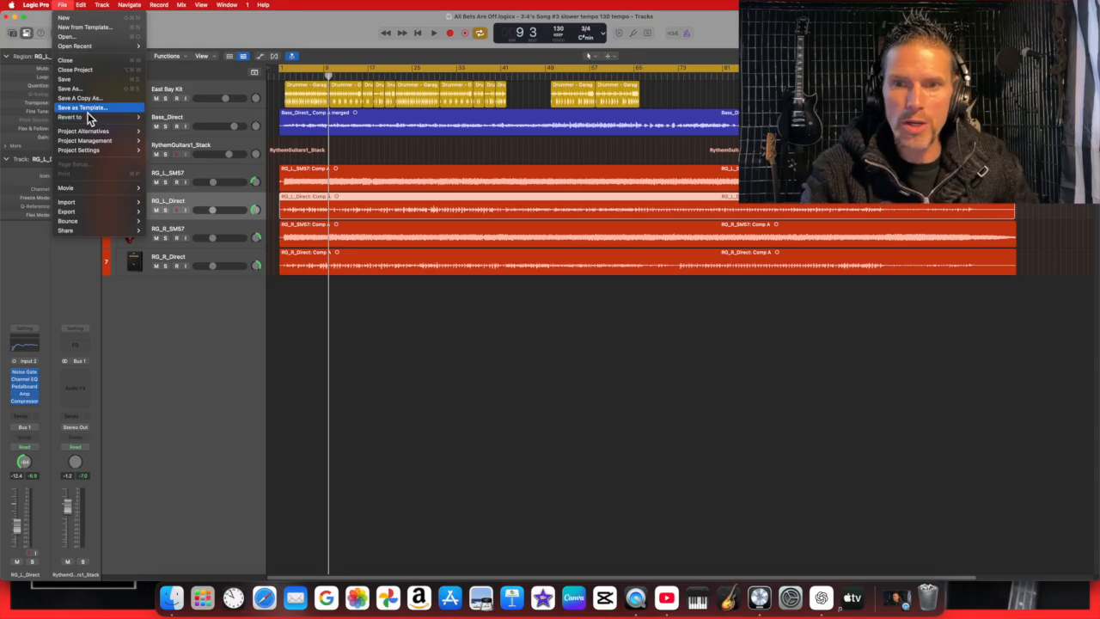
{"action": "mouse_move", "coordinate": [91, 136]}
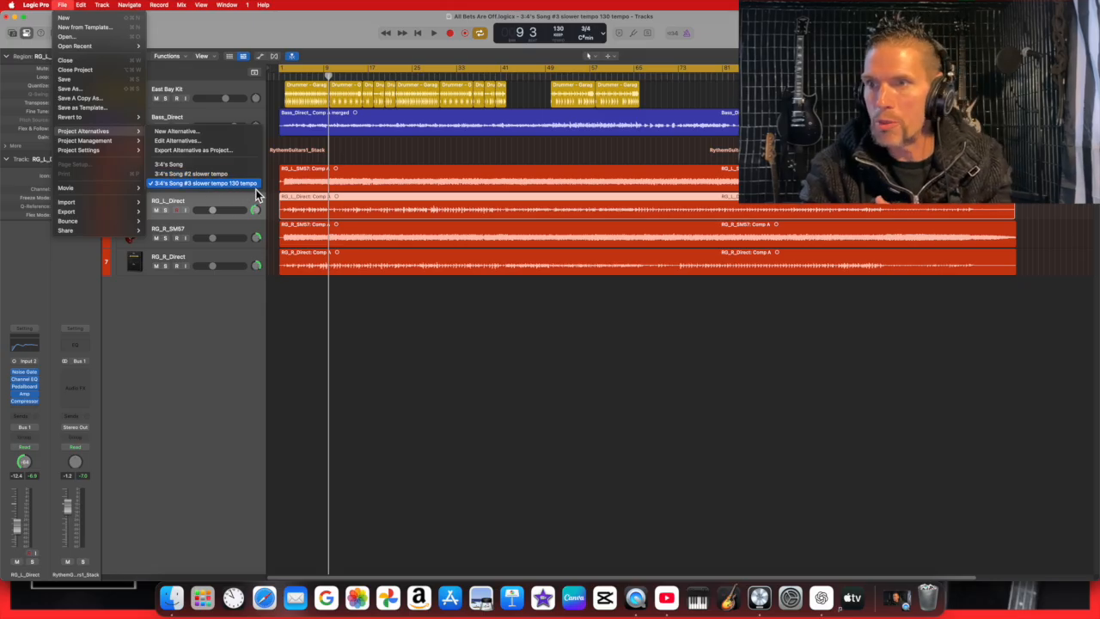
{"action": "left_click", "coordinate": [212, 165]}
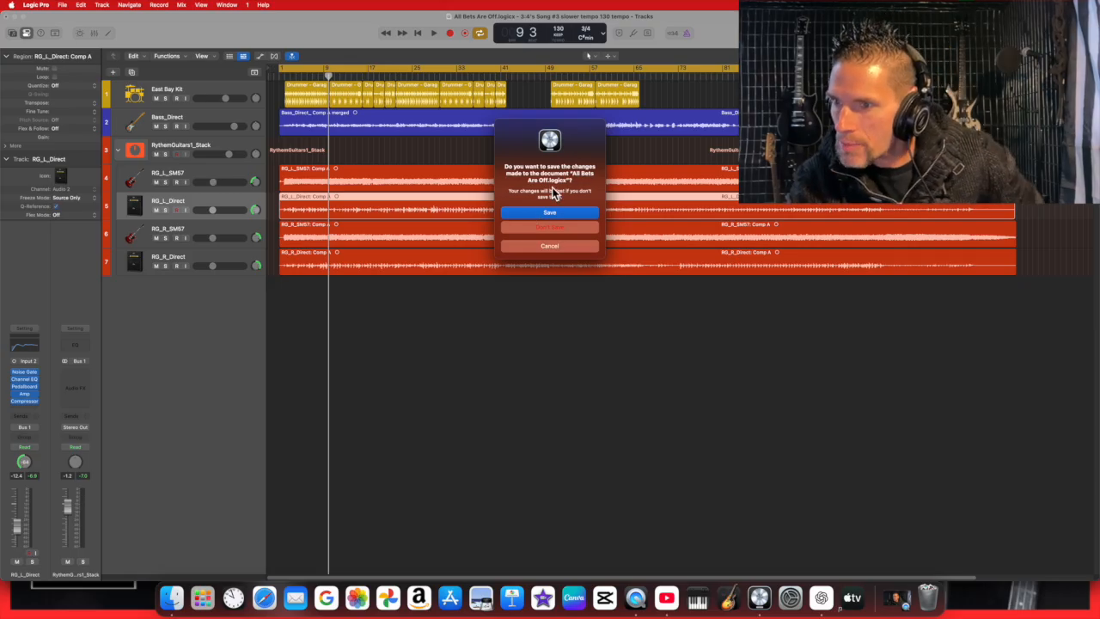
{"action": "left_click", "coordinate": [569, 229]}
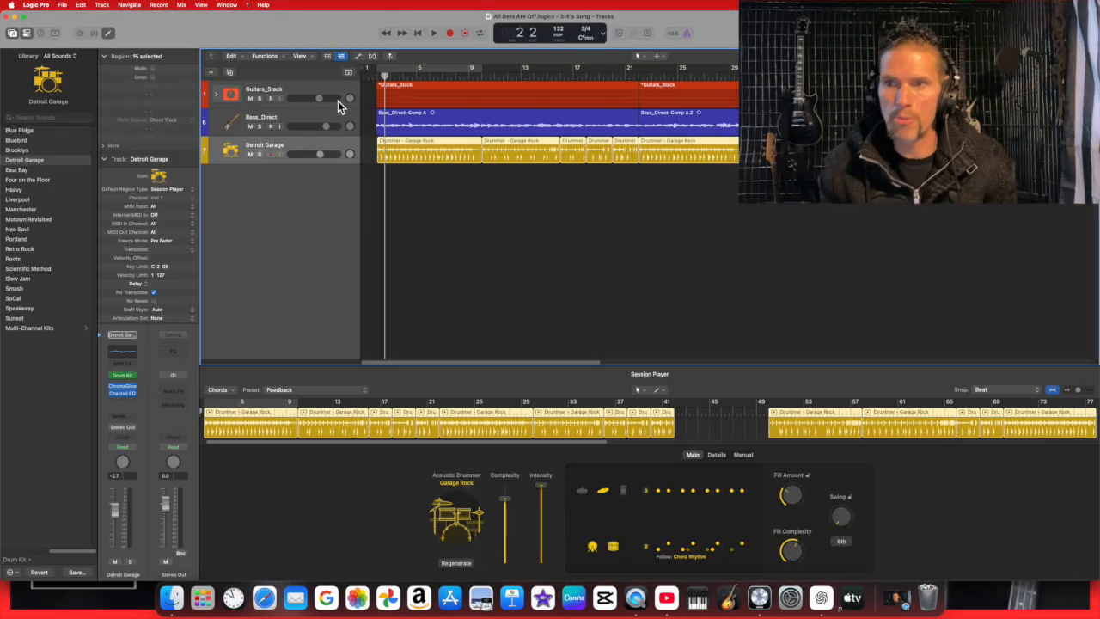
Listen to the opening bars of the "3:4's Song" alternative in two short playbacks
{"action": "left_click", "coordinate": [435, 34]}
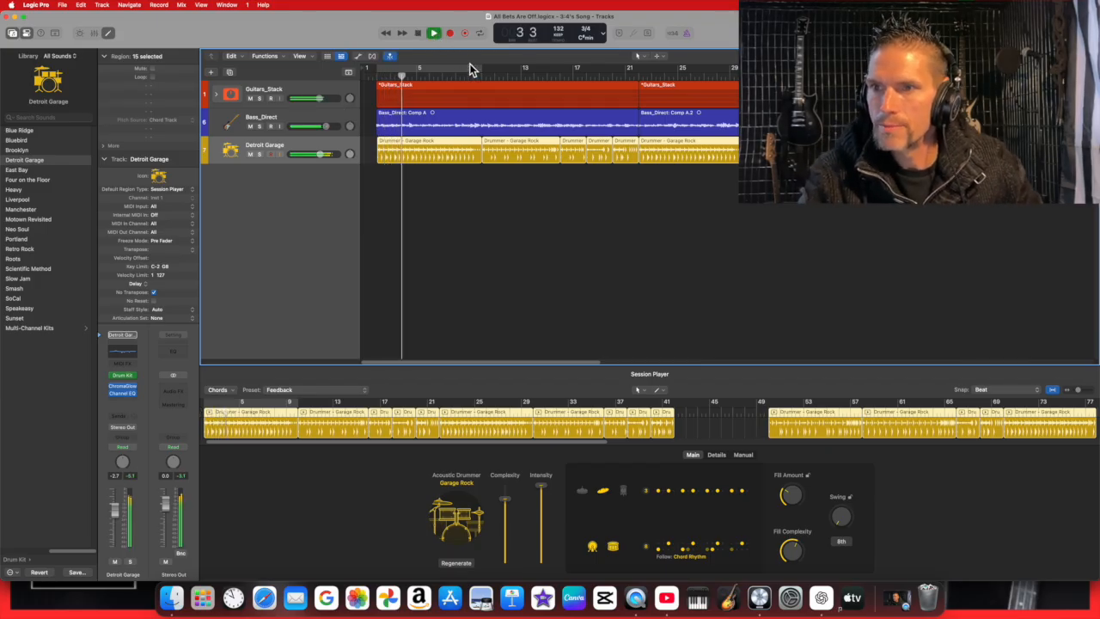
{"action": "left_click", "coordinate": [418, 34]}
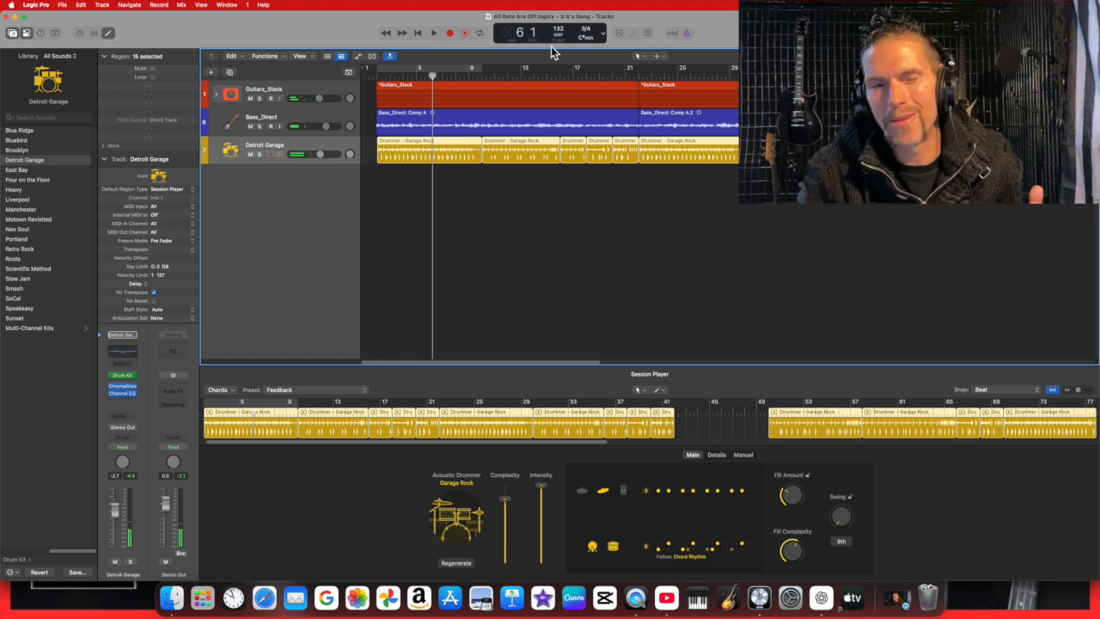
{"action": "left_click", "coordinate": [435, 34]}
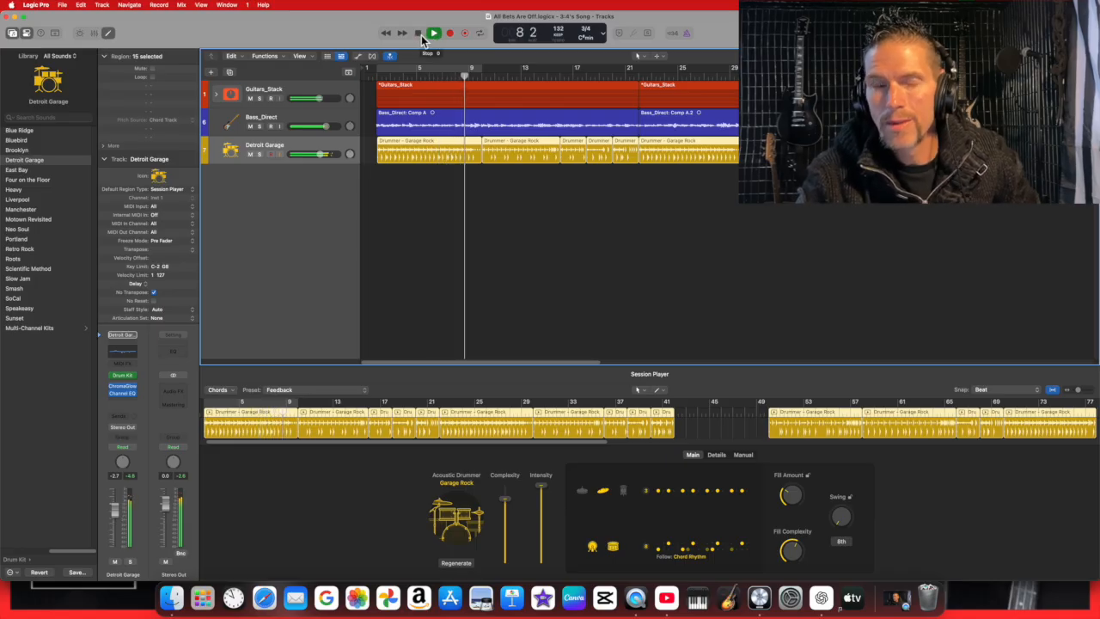
{"action": "key", "text": "space"}
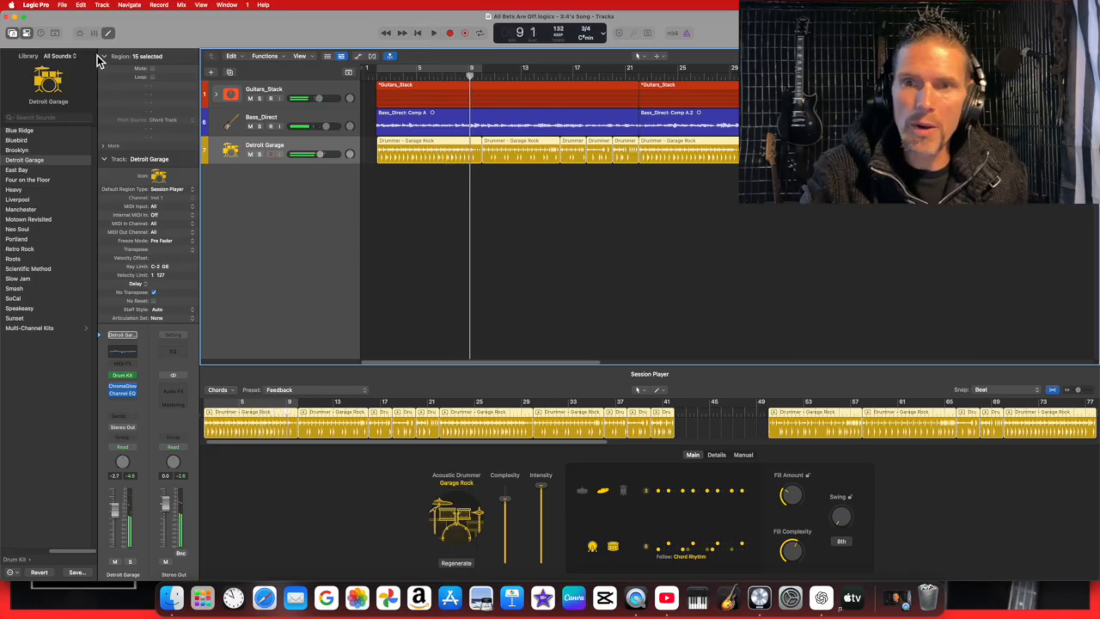
Switch to the project alternative "3:4's Song #2 slower tempo" and return the playhead to the project start
{"action": "left_click", "coordinate": [63, 6]}
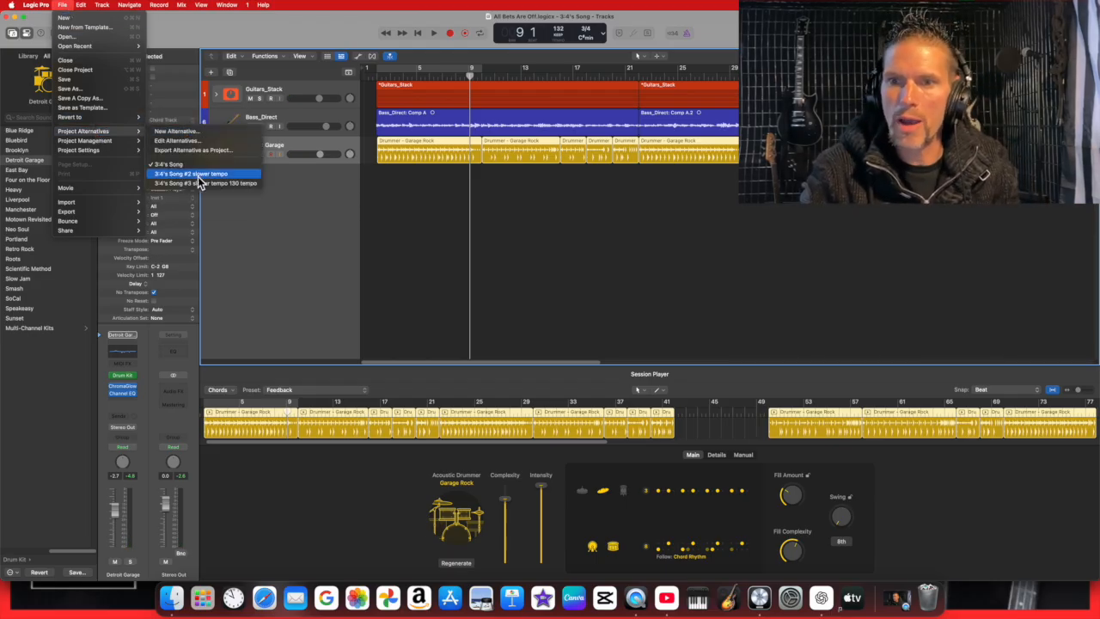
{"action": "left_click", "coordinate": [198, 178]}
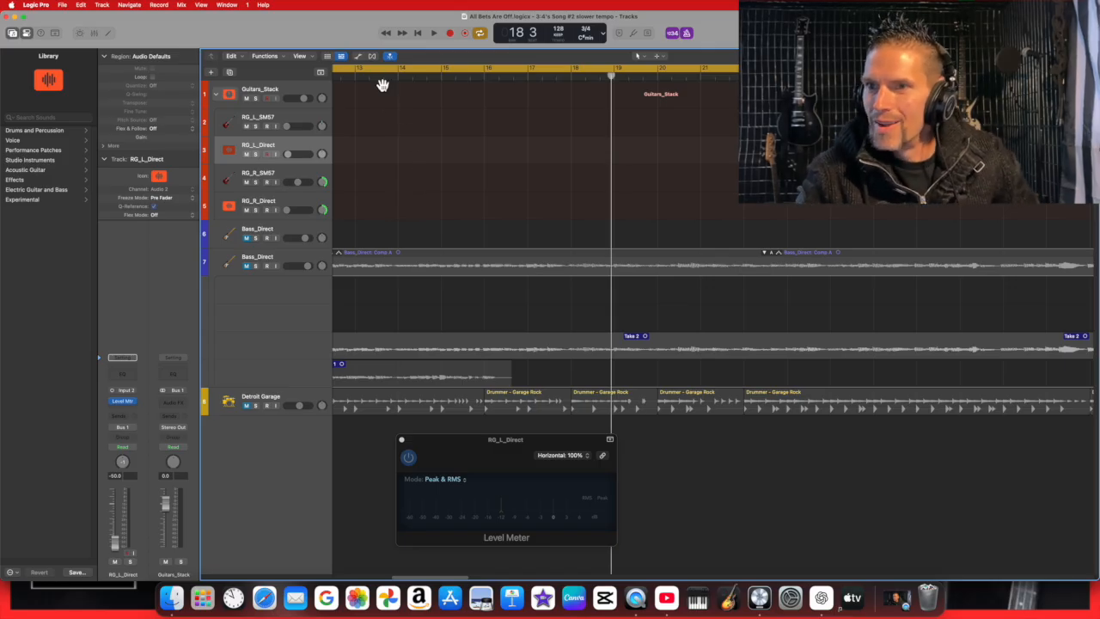
{"action": "left_click", "coordinate": [419, 33]}
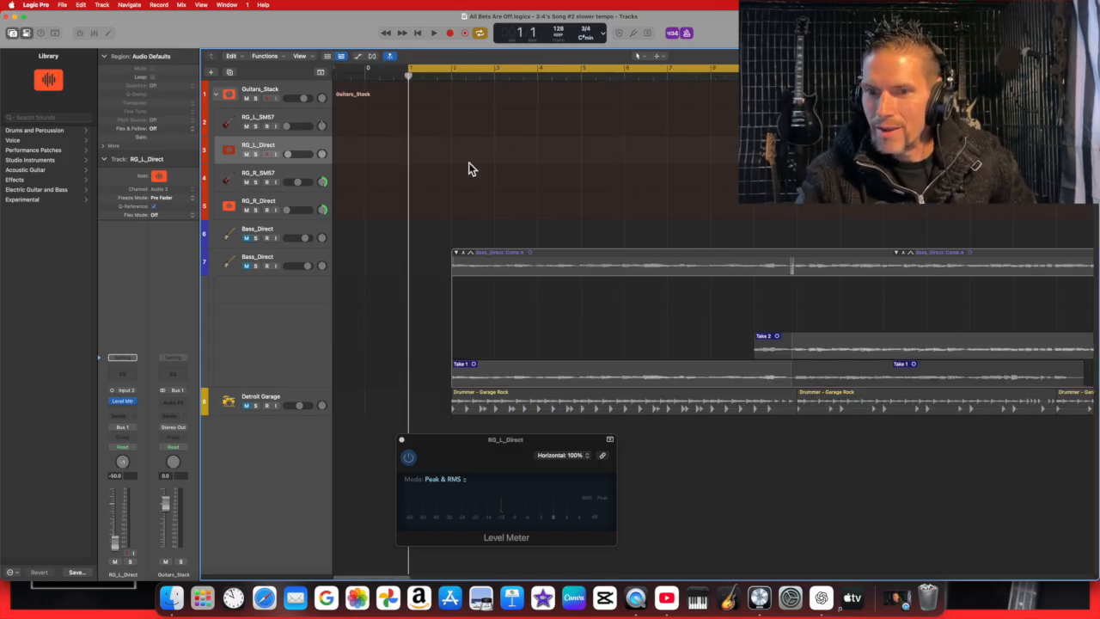
Unmute the Detroit Garage track and the lower Bass_Direct track with its takes, and listen to the opening bars
{"action": "left_click", "coordinate": [249, 405]}
{"action": "left_click", "coordinate": [247, 267]}
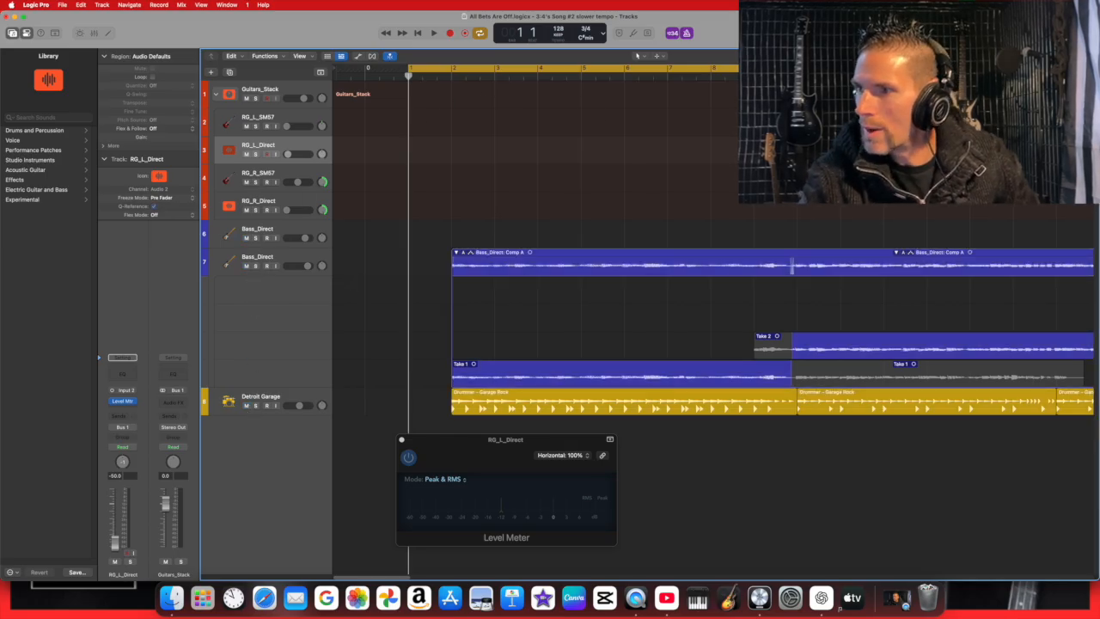
{"action": "key", "text": "z"}
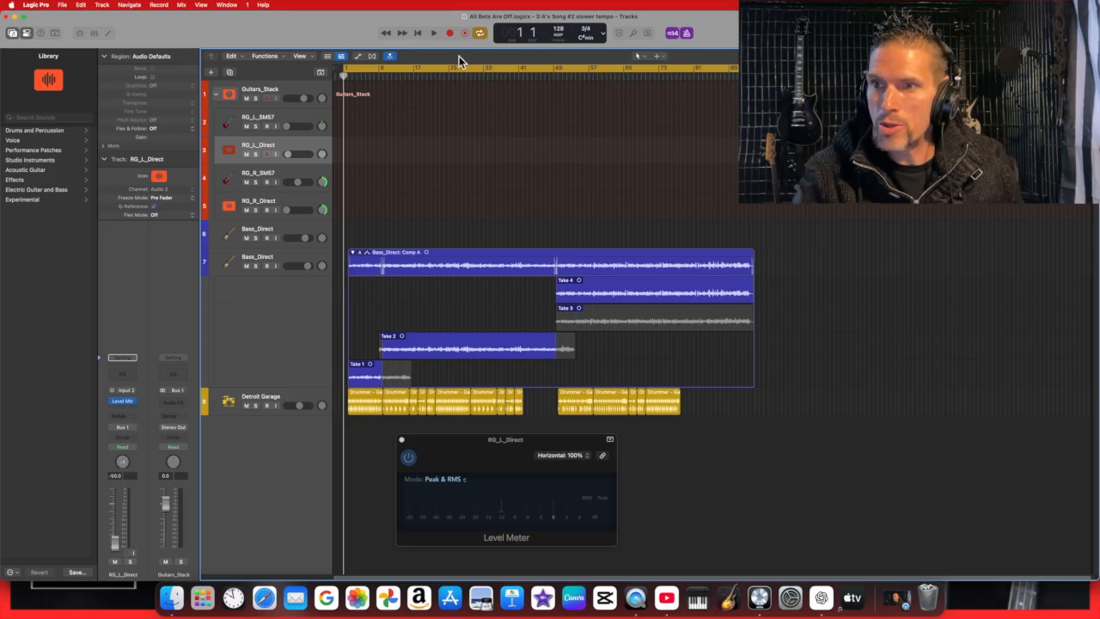
{"action": "left_click", "coordinate": [434, 33]}
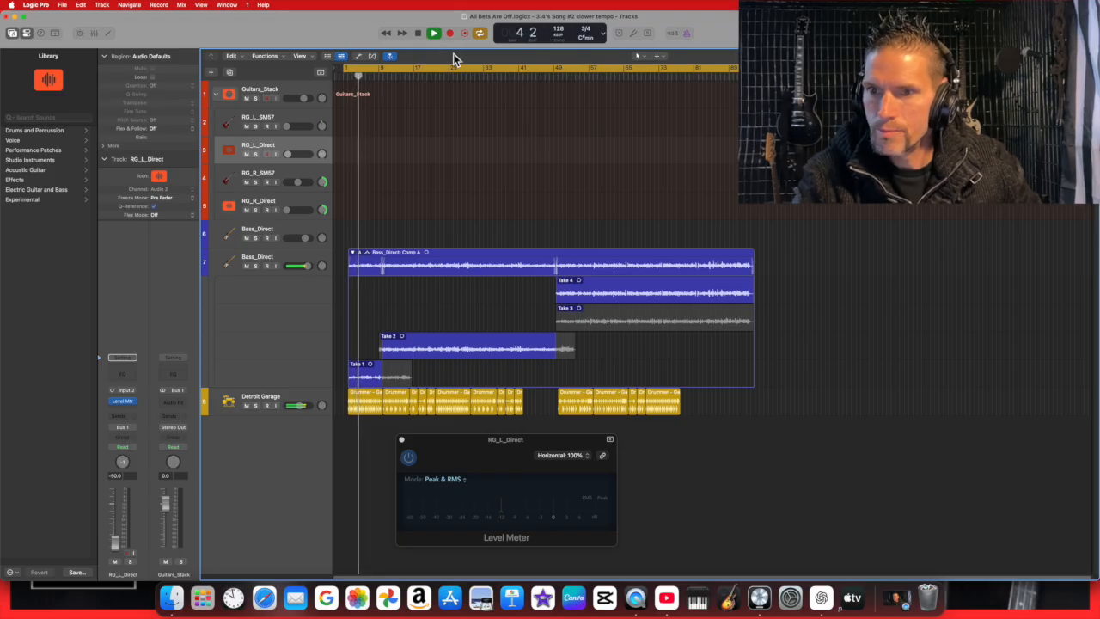
{"action": "left_click", "coordinate": [419, 34]}
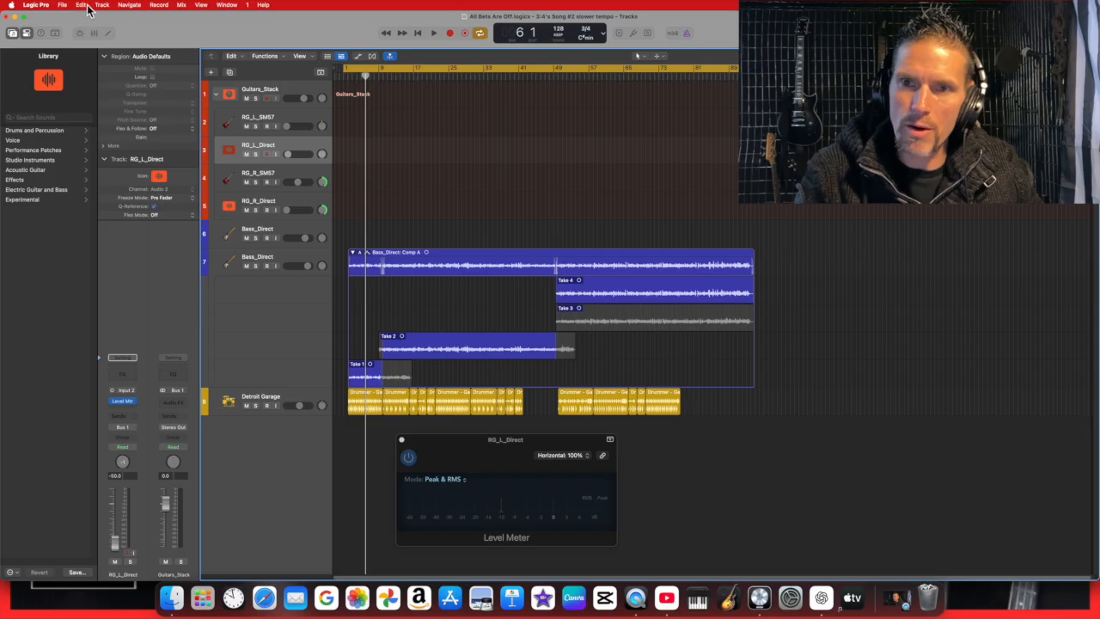
Switch back to the alternative "3:4's Song #3 slower tempo 130 tempo" without saving changes and play its opening bars
{"action": "left_click", "coordinate": [61, 6]}
{"action": "mouse_move", "coordinate": [99, 132]}
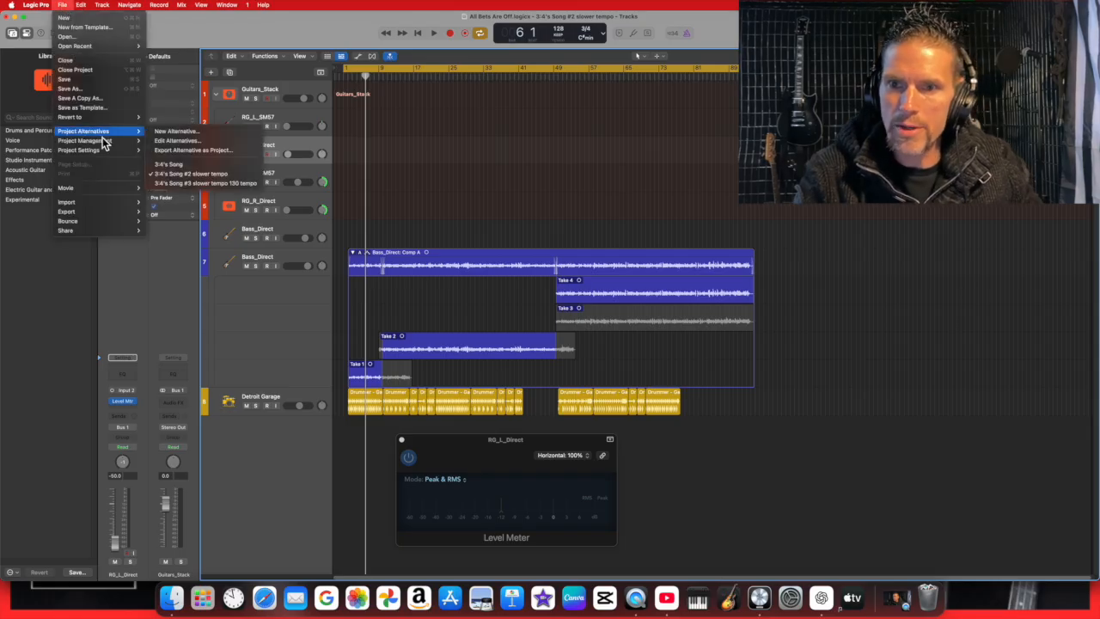
{"action": "left_click", "coordinate": [191, 183]}
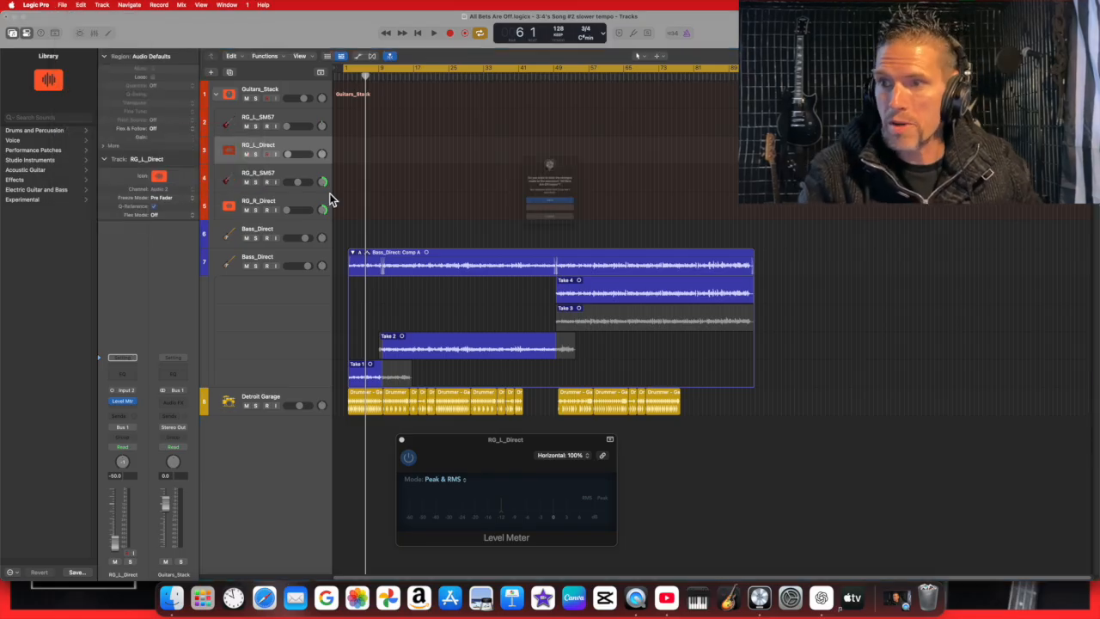
{"action": "left_click", "coordinate": [566, 228]}
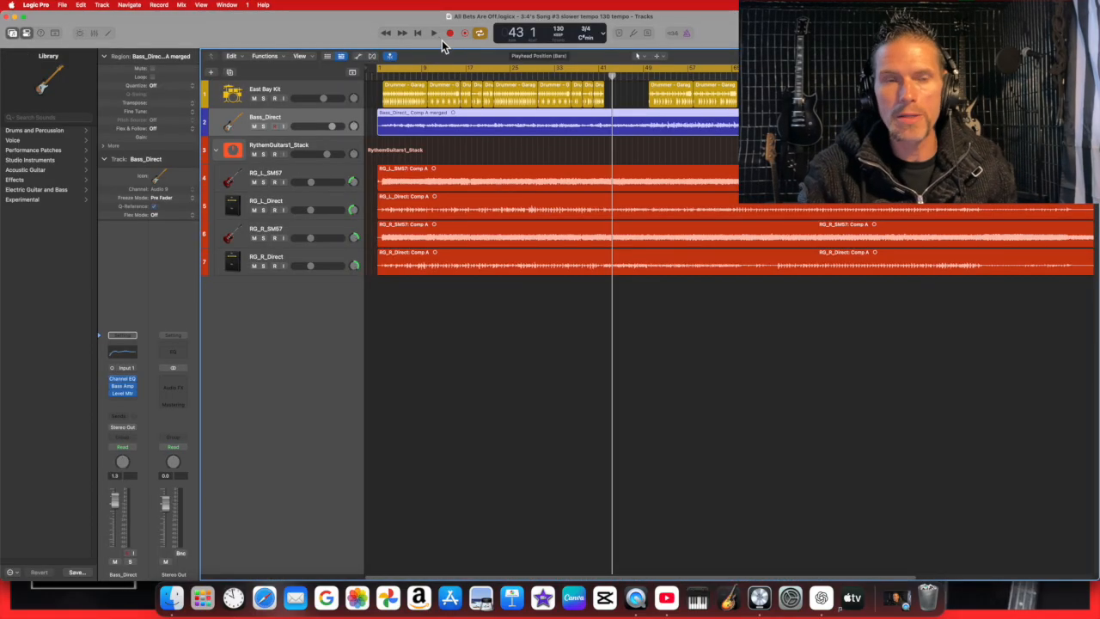
{"action": "left_click", "coordinate": [435, 35]}
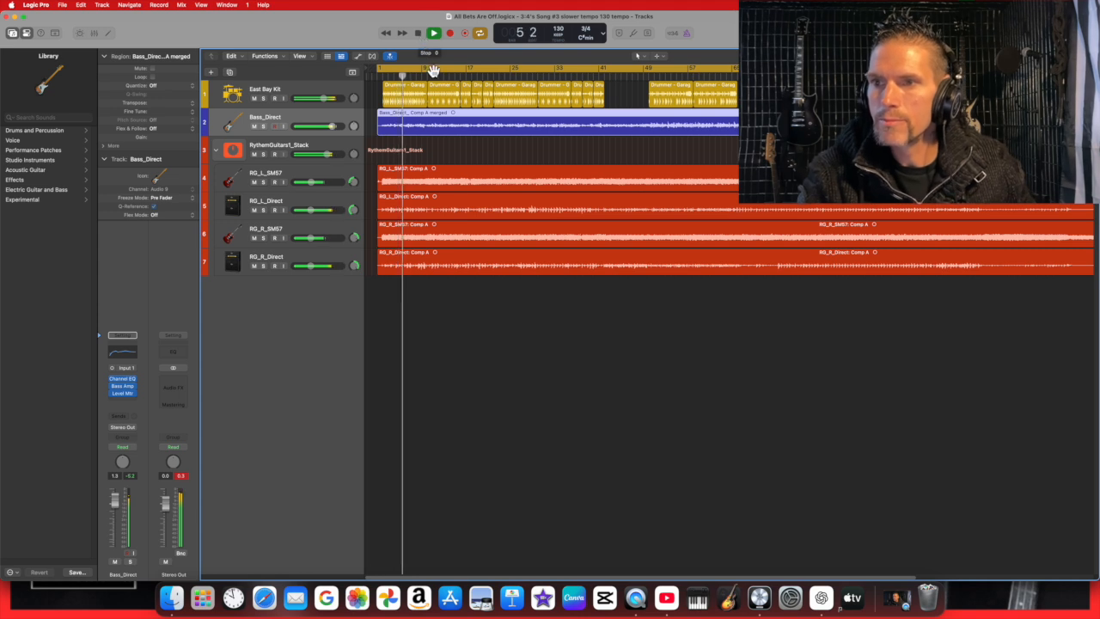
{"action": "left_click", "coordinate": [419, 34]}
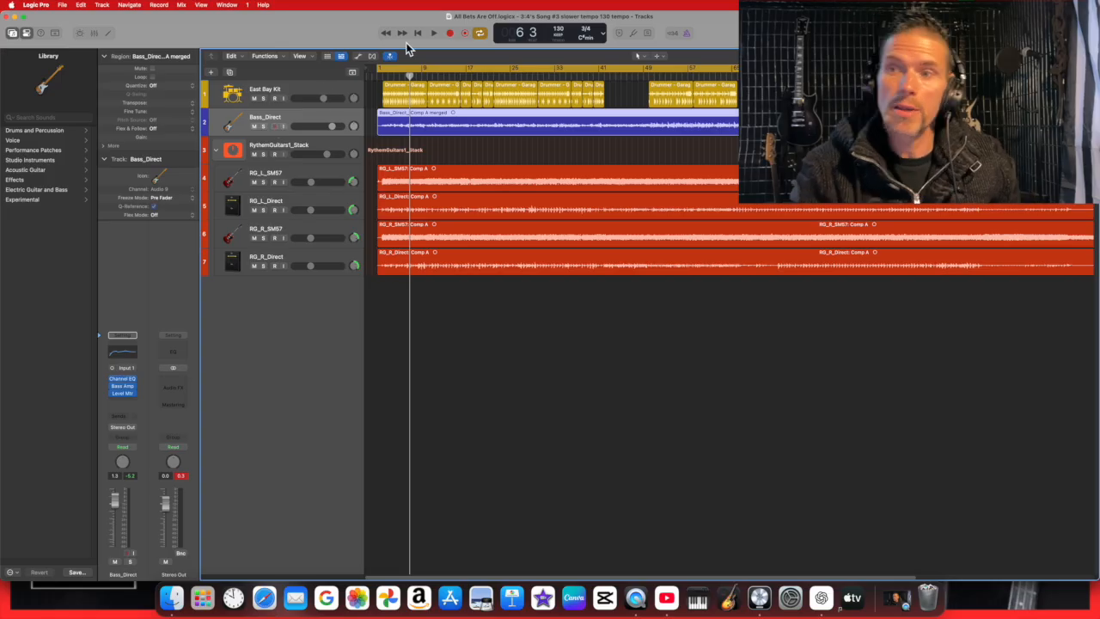
Create a new project alternative named "3:4's Song #4 Logic_Video" and check it in the list of alternatives
{"action": "left_click", "coordinate": [61, 5]}
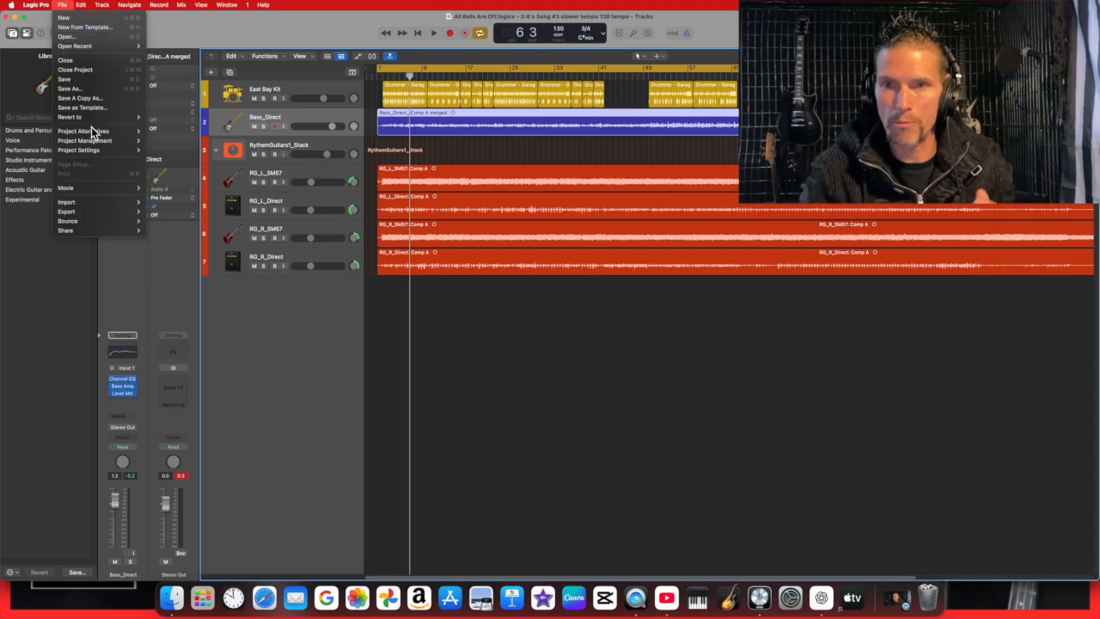
{"action": "mouse_move", "coordinate": [89, 134]}
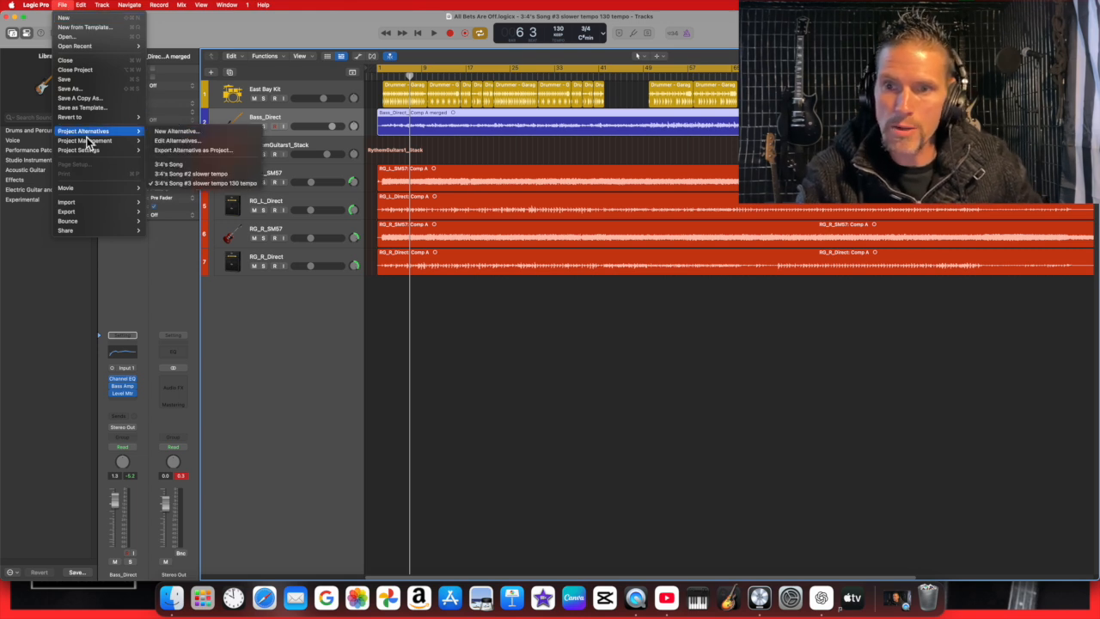
{"action": "left_click", "coordinate": [206, 137]}
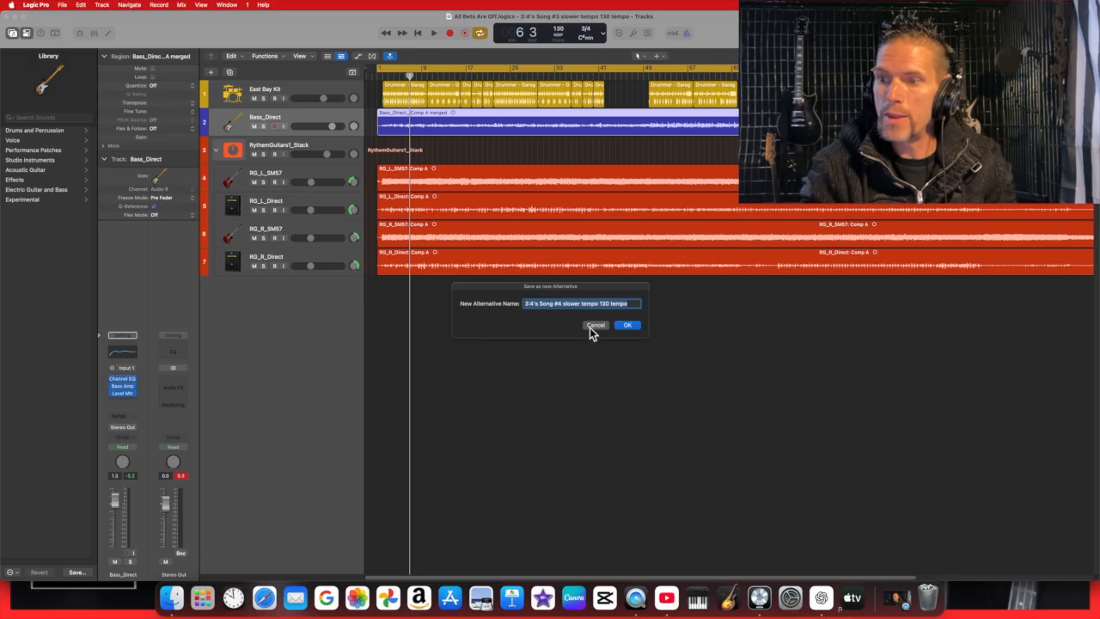
{"action": "left_click", "coordinate": [633, 306]}
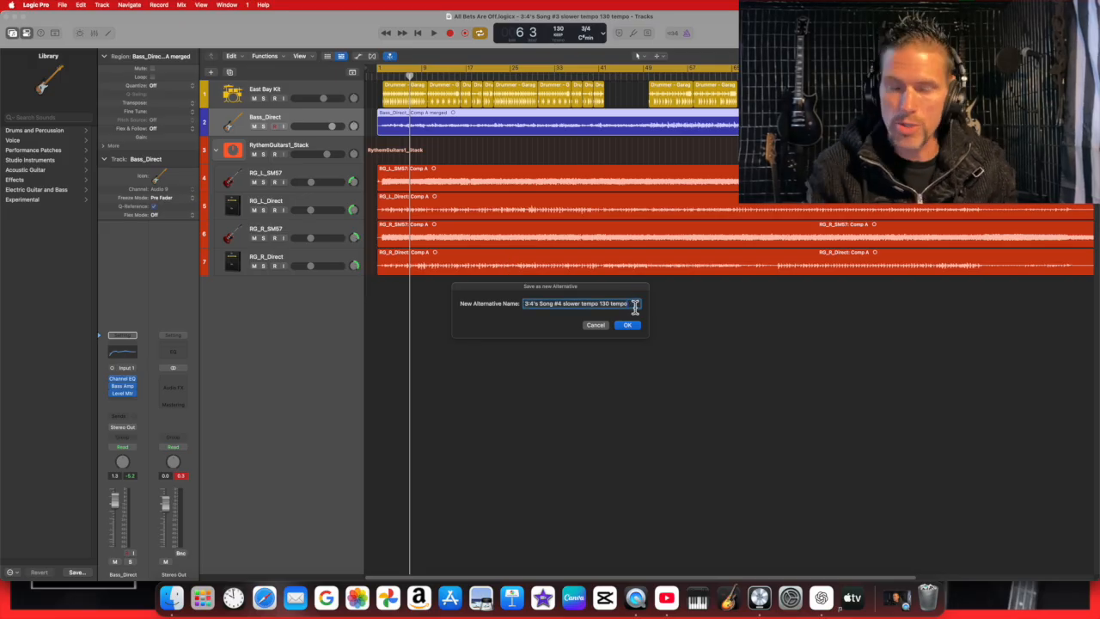
{"action": "key", "text": "BackSpace"}
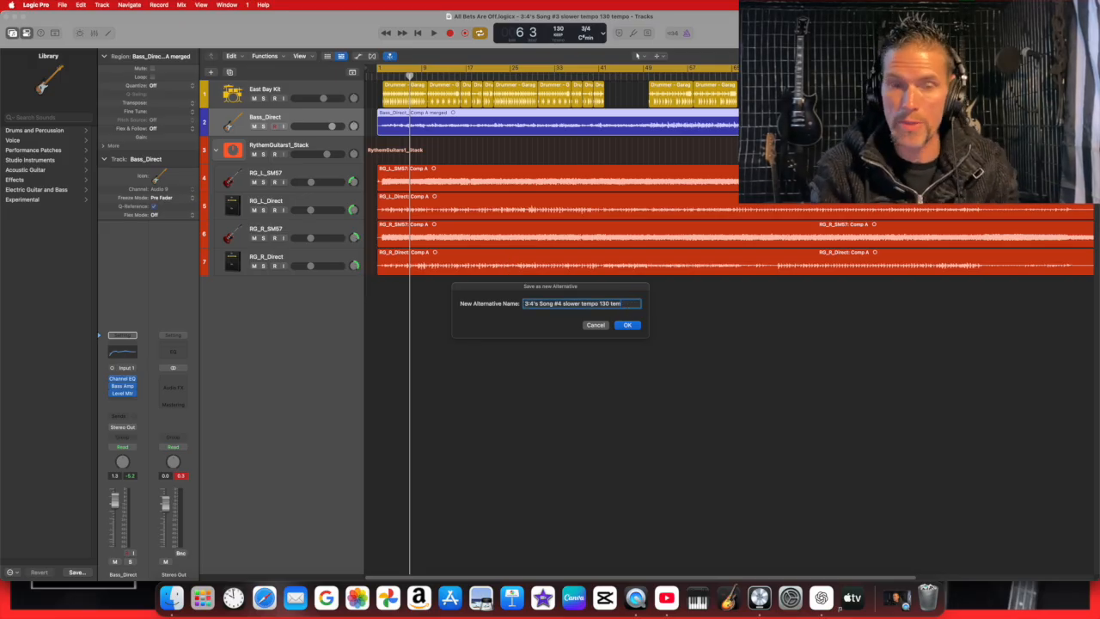
{"action": "key", "text": "BackSpace"}
{"action": "key", "text": "BackSpace"}
{"action": "key", "text": "BackSpace"}
{"action": "key", "text": "BackSpace"}
{"action": "key", "text": "BackSpace"}
{"action": "key", "text": "BackSpace"}
{"action": "key", "text": "BackSpace"}
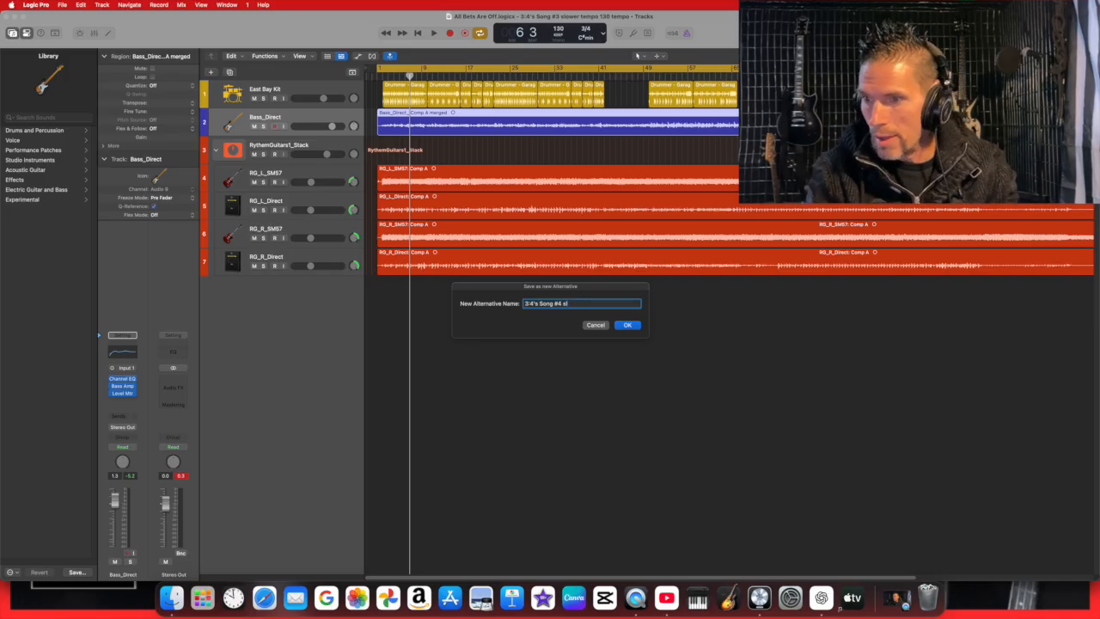
{"action": "key", "text": "BackSpace"}
{"action": "key", "text": "BackSpace"}
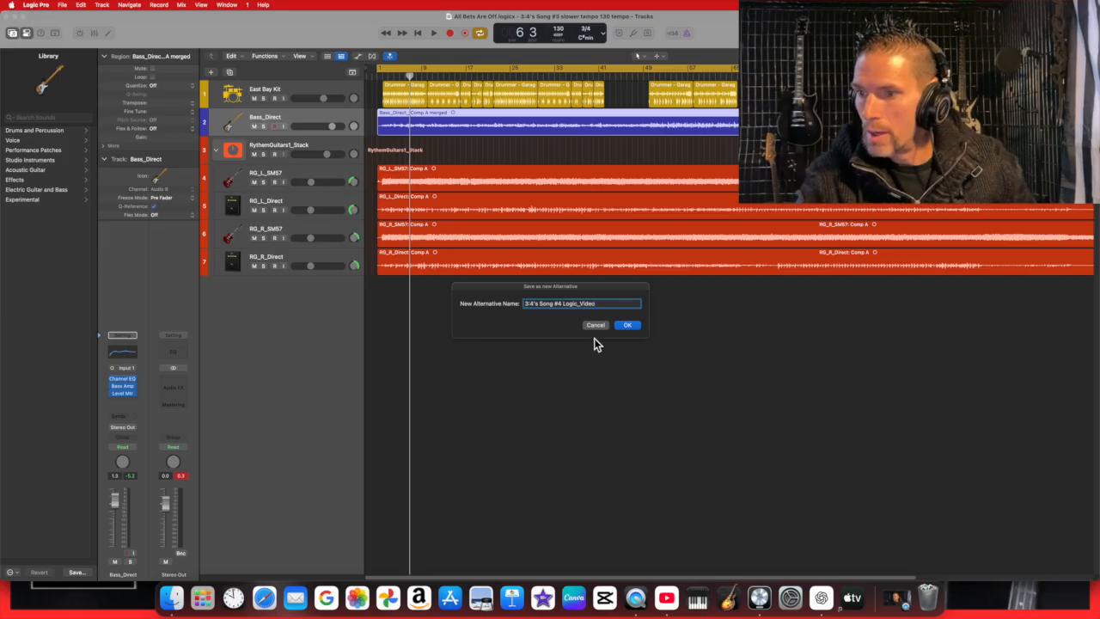
{"action": "left_click", "coordinate": [632, 326]}
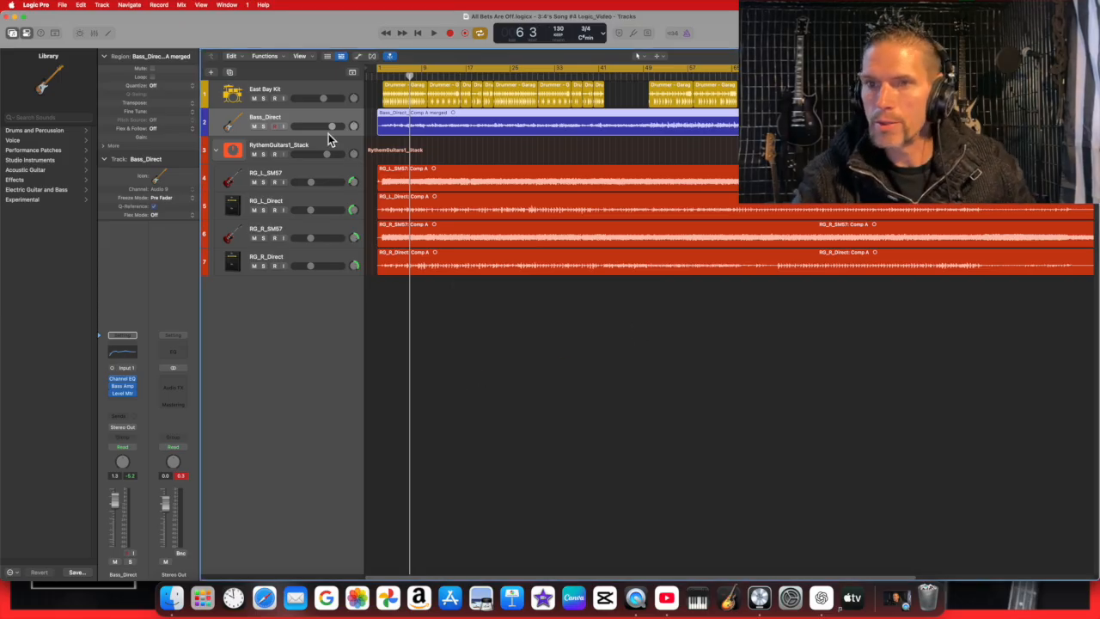
{"action": "left_click", "coordinate": [60, 5]}
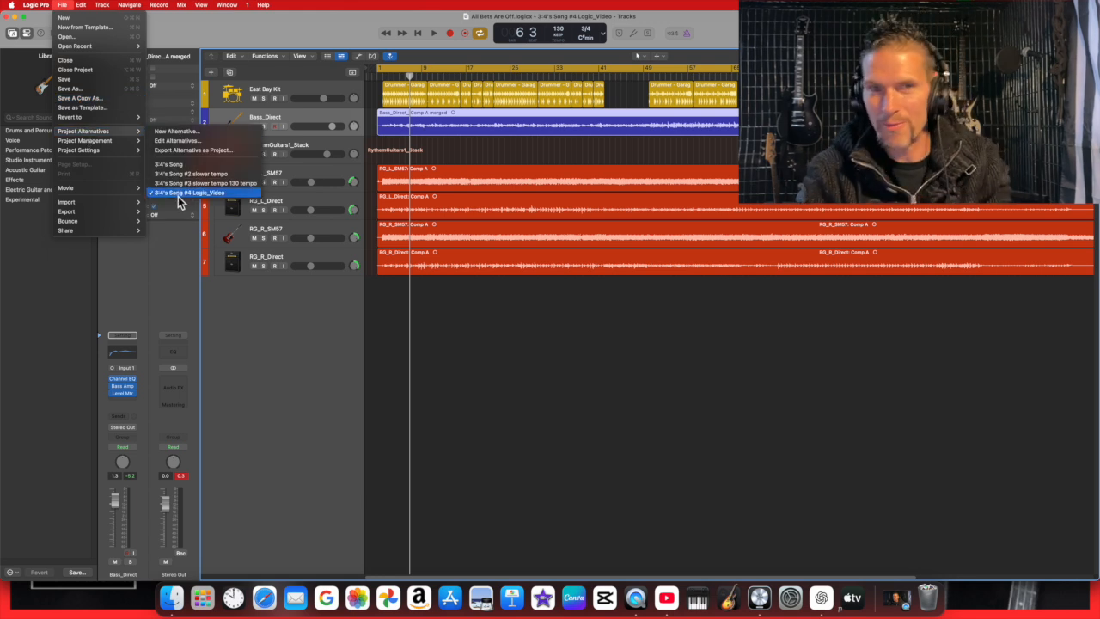
{"action": "left_click", "coordinate": [328, 28]}
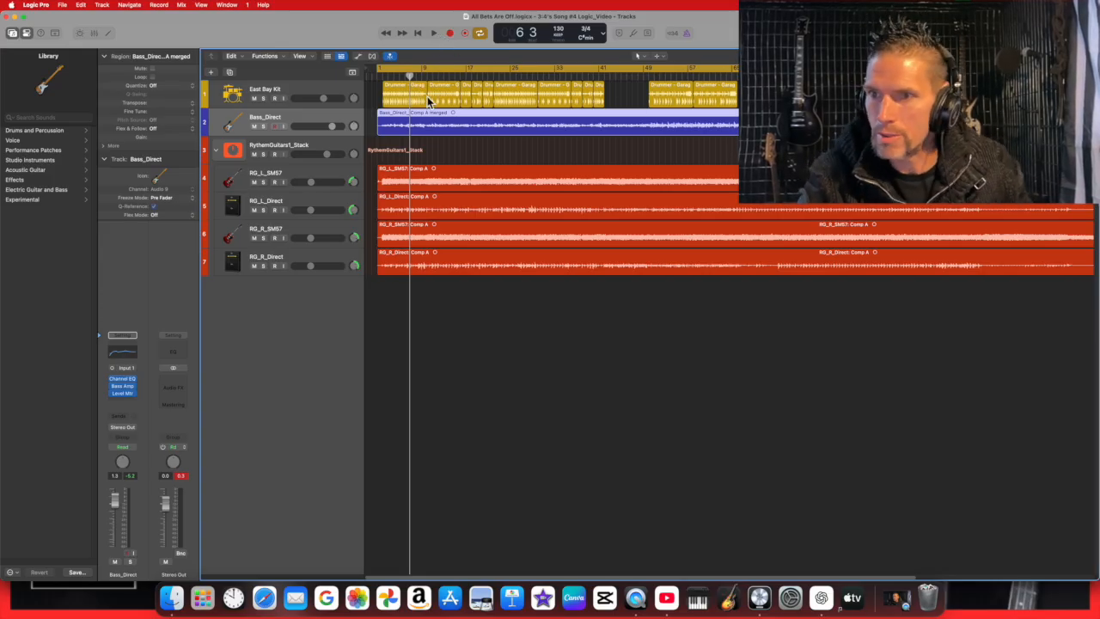
Rearrange the East Bay Kit drums: clear the opening region and the one near bar 30, and move a short region to about bar 43
{"action": "left_click_drag", "start_coordinate": [407, 93], "coordinate": [726, 111]}
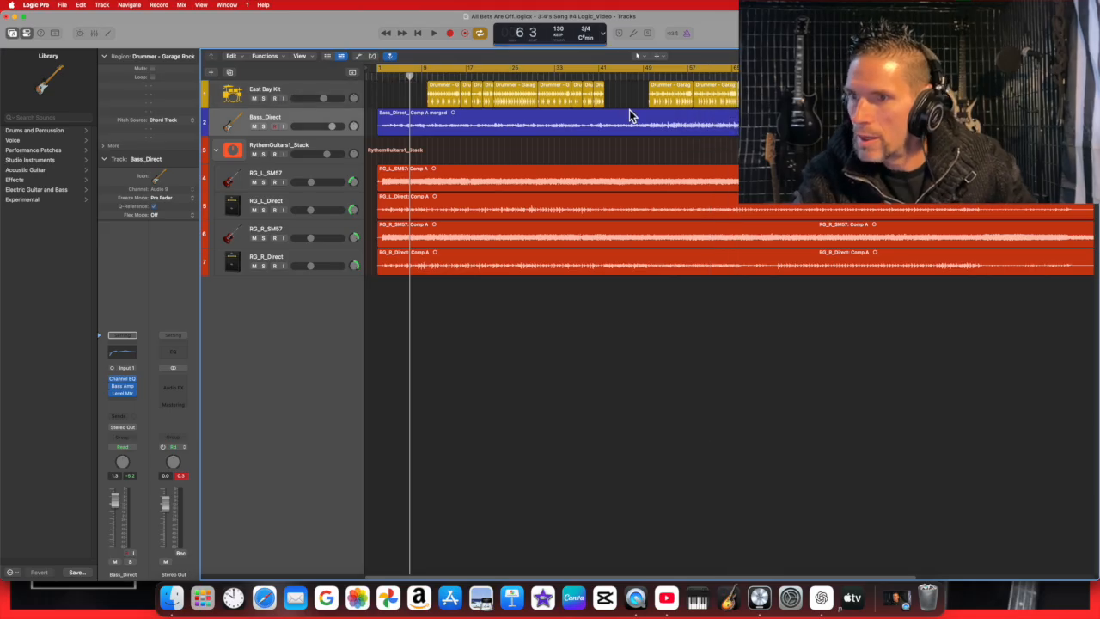
{"action": "right_click", "coordinate": [549, 98]}
{"action": "left_click", "coordinate": [557, 103]}
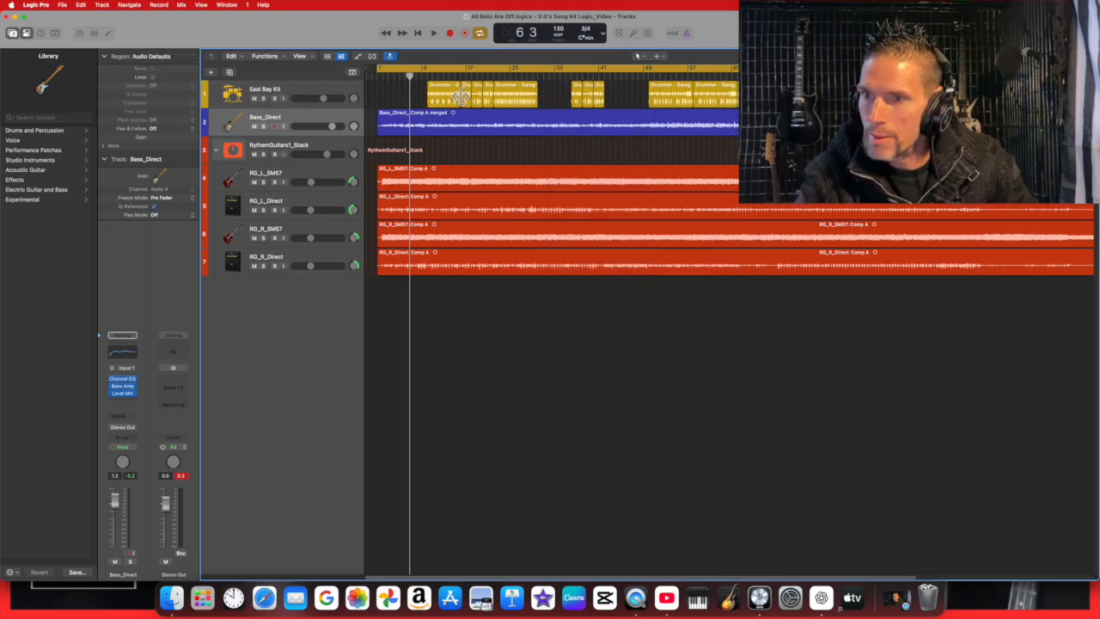
{"action": "left_click_drag", "start_coordinate": [476, 97], "coordinate": [615, 100]}
Move the merged Bass_Direct region later so that it starts at about bar 27
{"action": "left_click", "coordinate": [480, 133]}
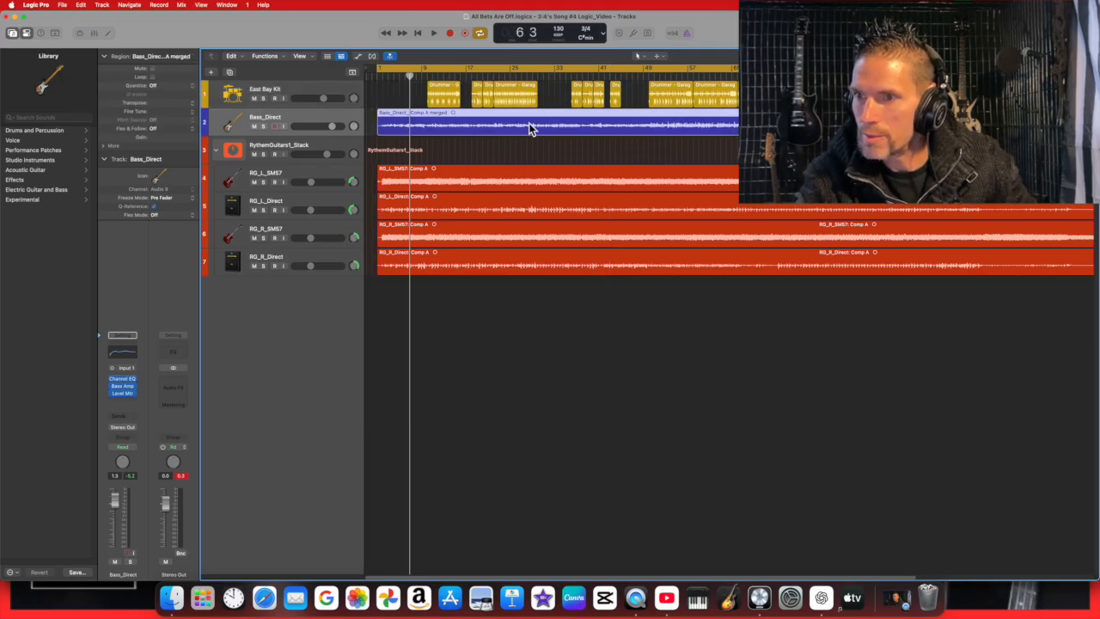
{"action": "right_click", "coordinate": [534, 119]}
{"action": "left_click", "coordinate": [411, 129]}
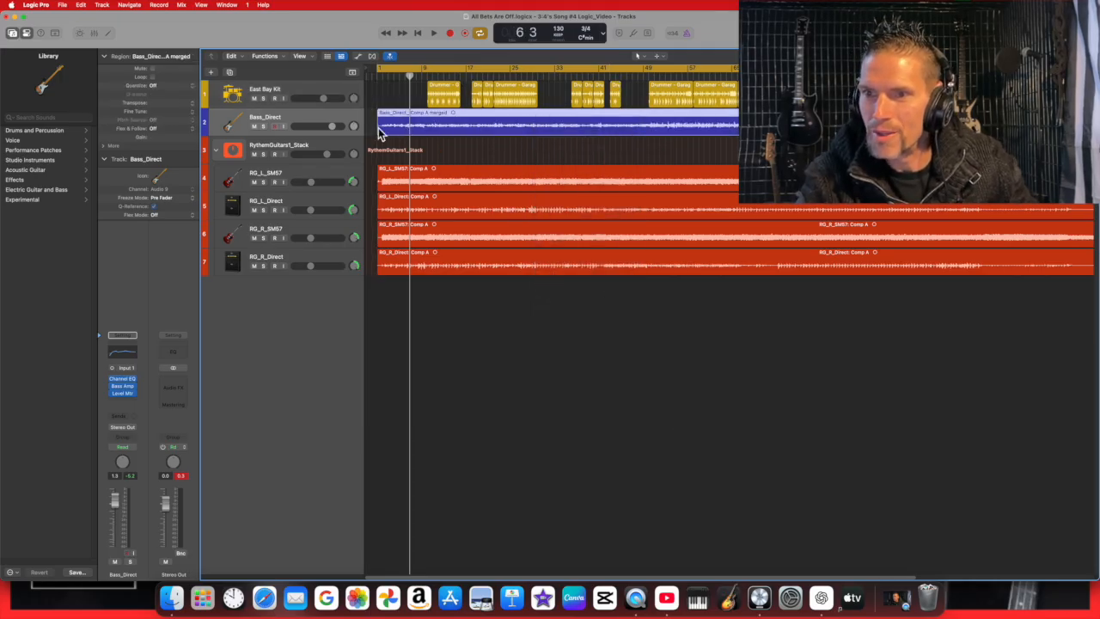
{"action": "left_click_drag", "start_coordinate": [384, 131], "coordinate": [527, 129]}
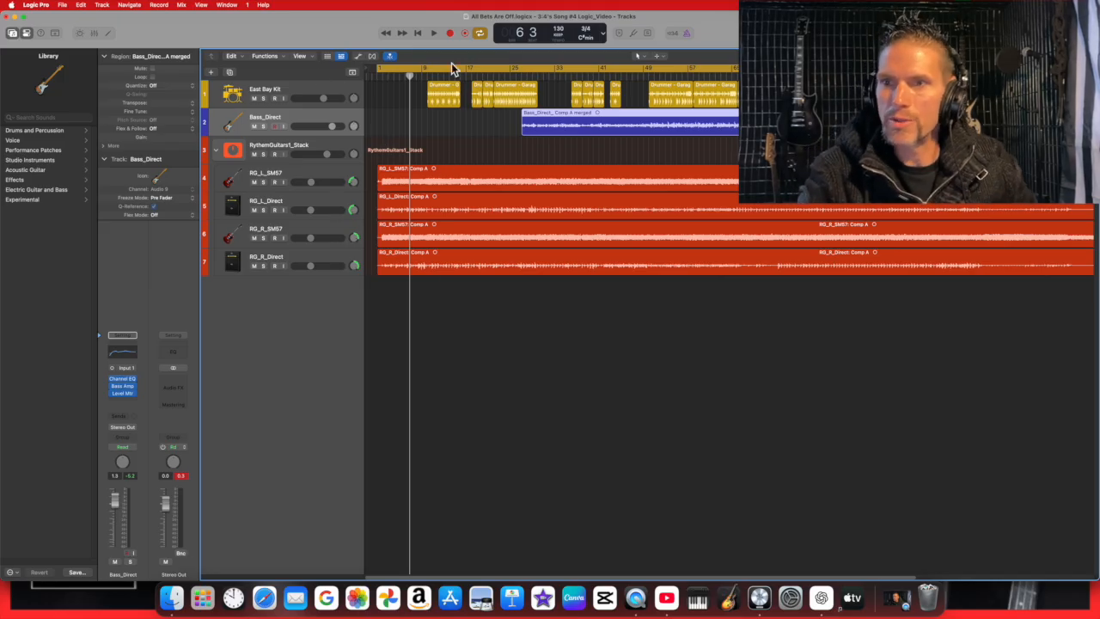
During playback, shift the four rhythm guitar regions to staggered starts at about bars 33, 15, 10 and 8, and stop playback
{"action": "left_click", "coordinate": [433, 32]}
{"action": "left_click_drag", "start_coordinate": [385, 178], "coordinate": [561, 174]}
{"action": "left_click_drag", "start_coordinate": [458, 212], "coordinate": [534, 206]}
{"action": "left_click_drag", "start_coordinate": [451, 238], "coordinate": [518, 251]}
{"action": "left_click", "coordinate": [417, 32]}
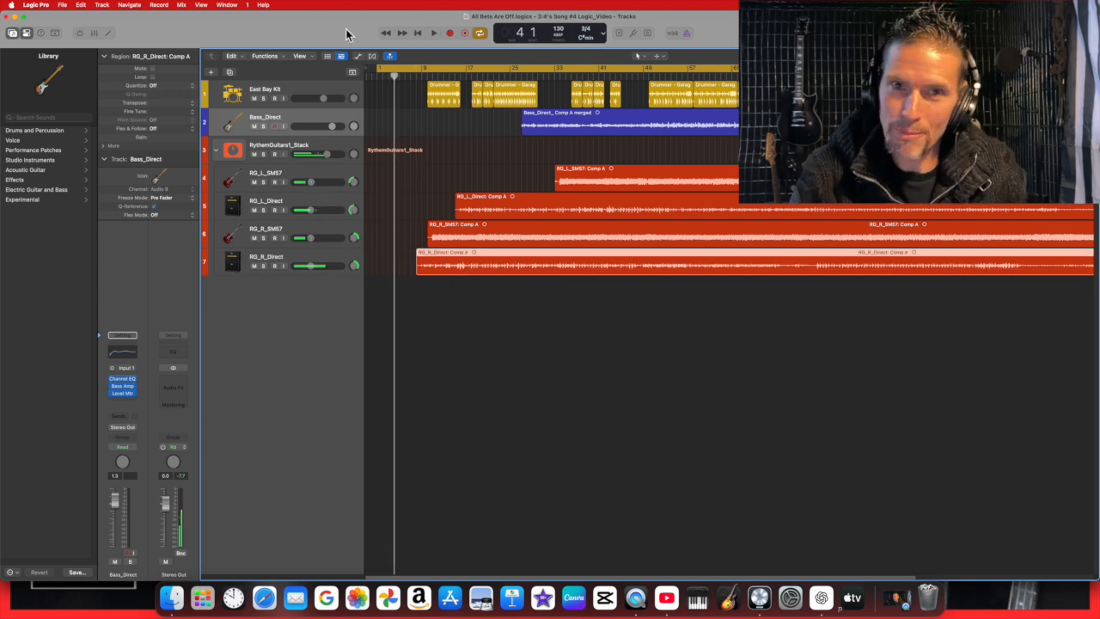
Switch back to the project alternative "3:4's Song #3 slower tempo 130 tempo" and answer the save prompt
{"action": "left_click", "coordinate": [63, 5]}
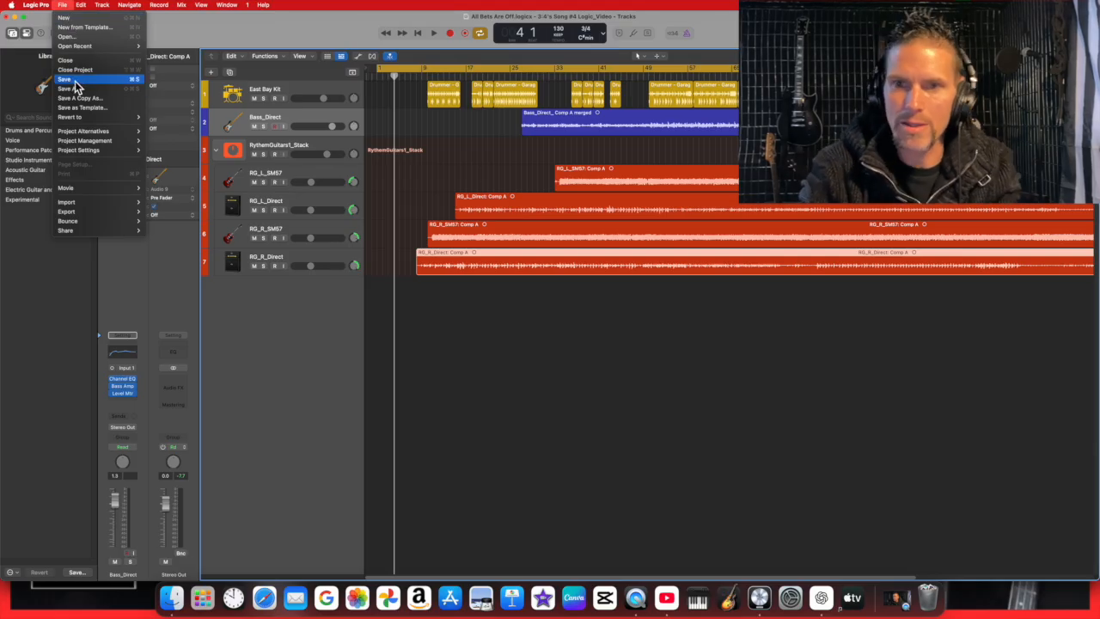
{"action": "mouse_move", "coordinate": [108, 144]}
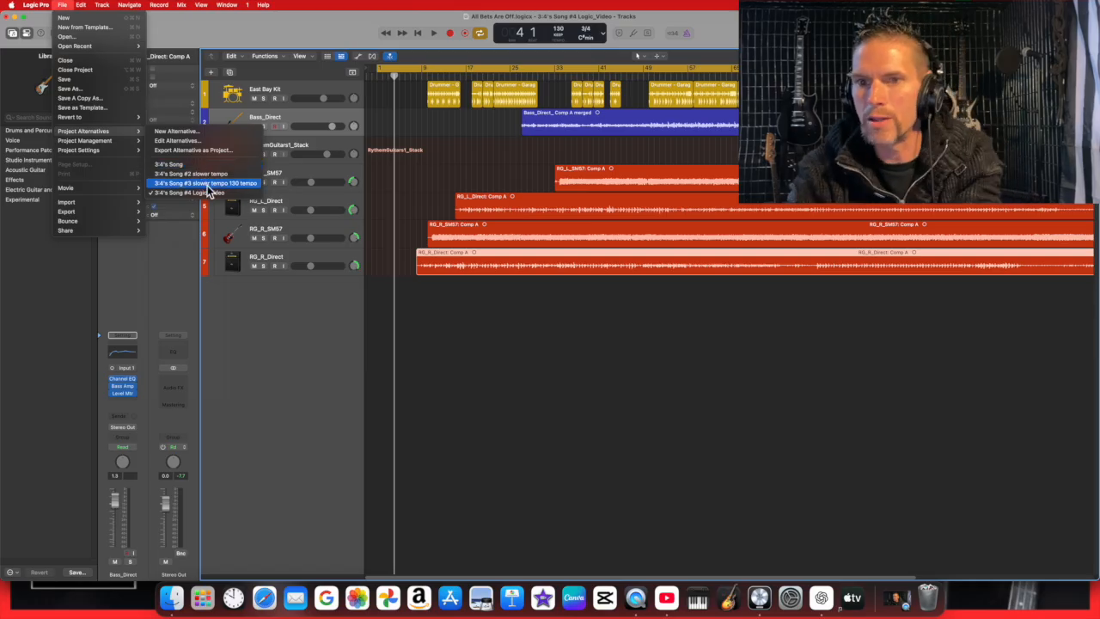
{"action": "left_click", "coordinate": [207, 184]}
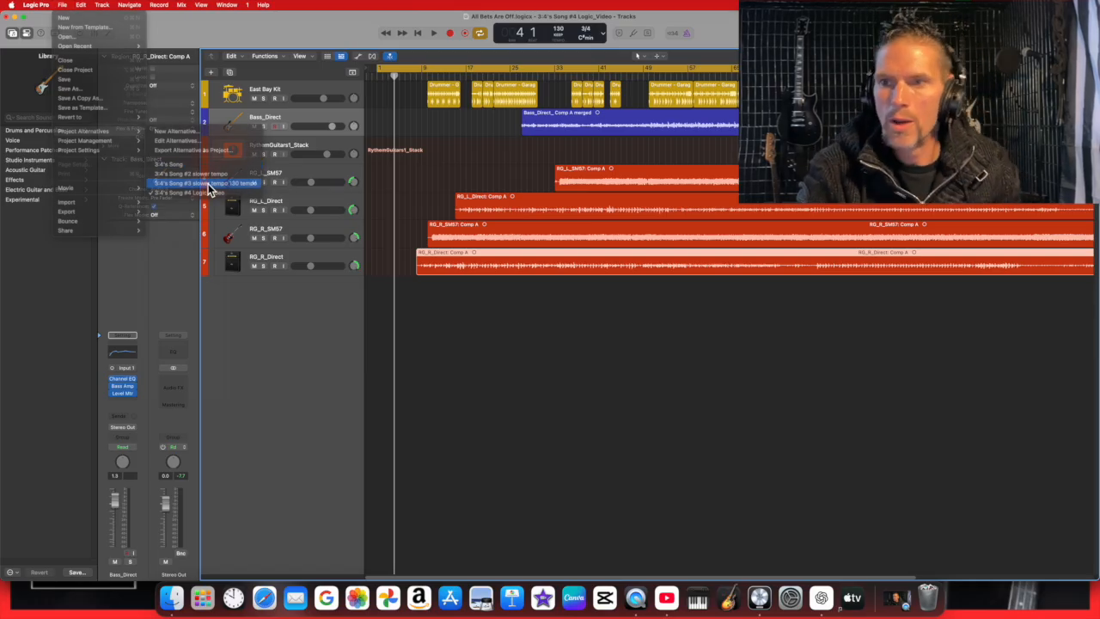
{"action": "left_click", "coordinate": [575, 228]}
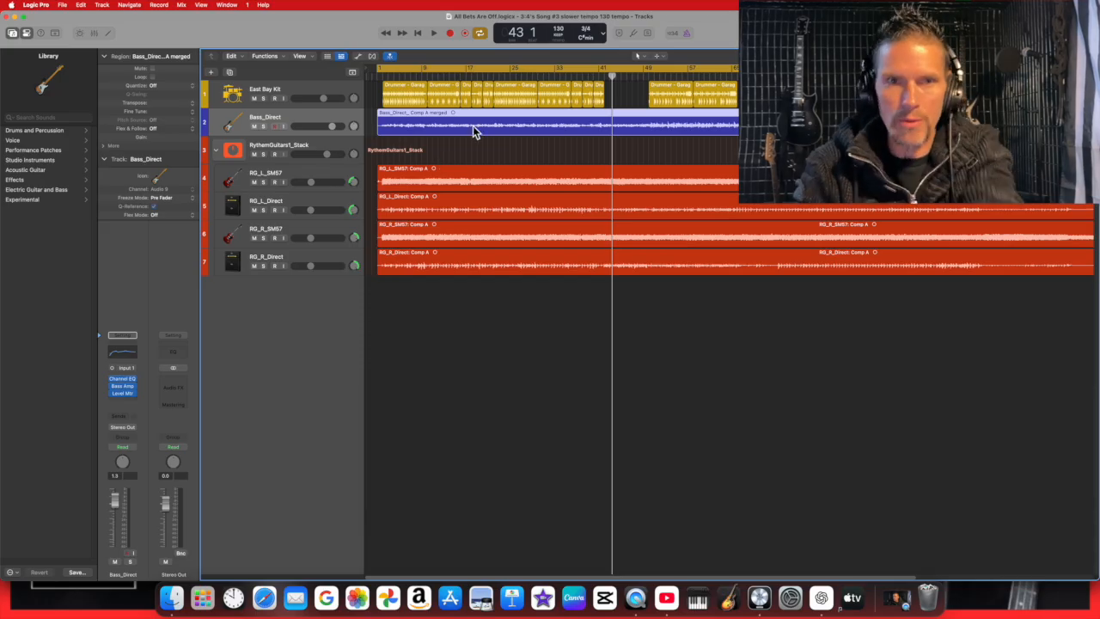
Check the list of project alternatives without switching to another version
{"action": "left_click", "coordinate": [64, 5]}
{"action": "mouse_move", "coordinate": [86, 132]}
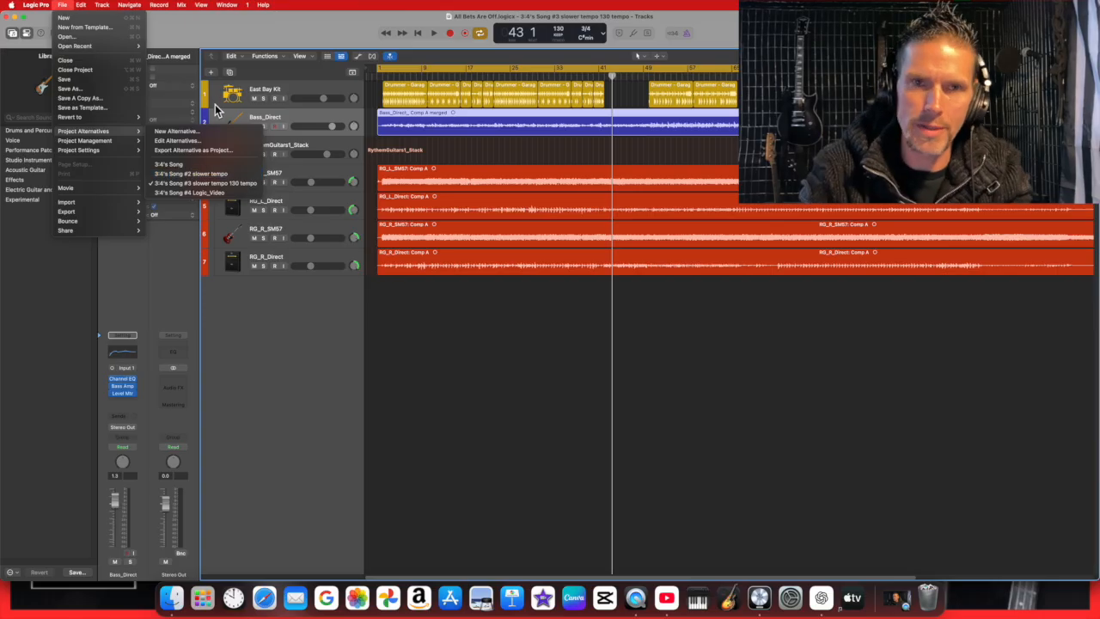
{"action": "left_click", "coordinate": [205, 35]}
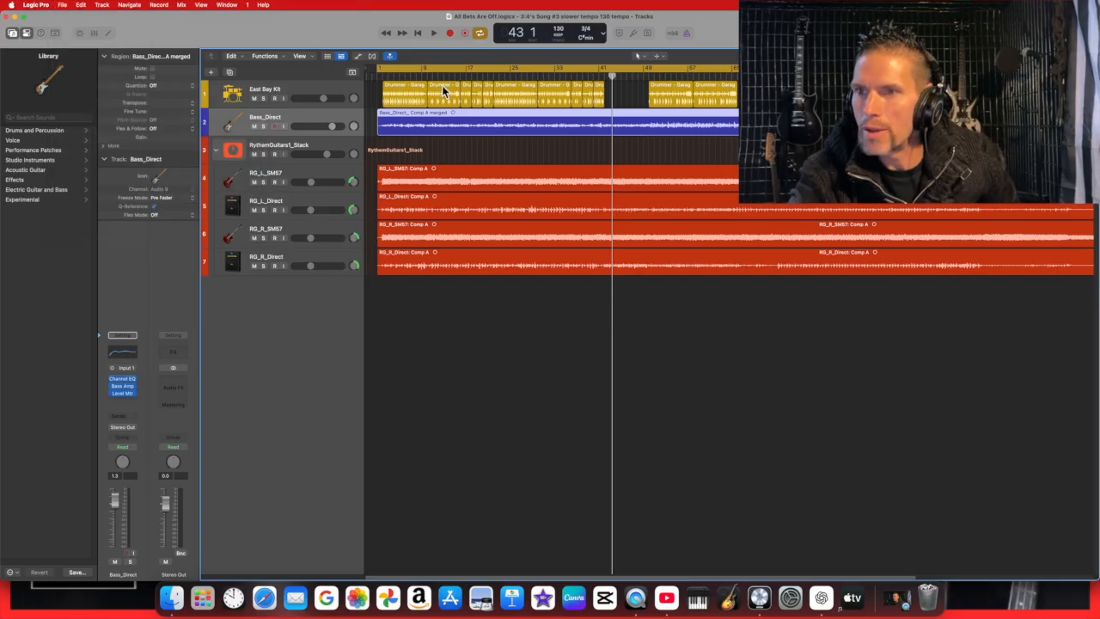
Play the song from bar 43 and jump ahead to about bar 49 where the drums come back in
{"action": "left_click", "coordinate": [434, 36]}
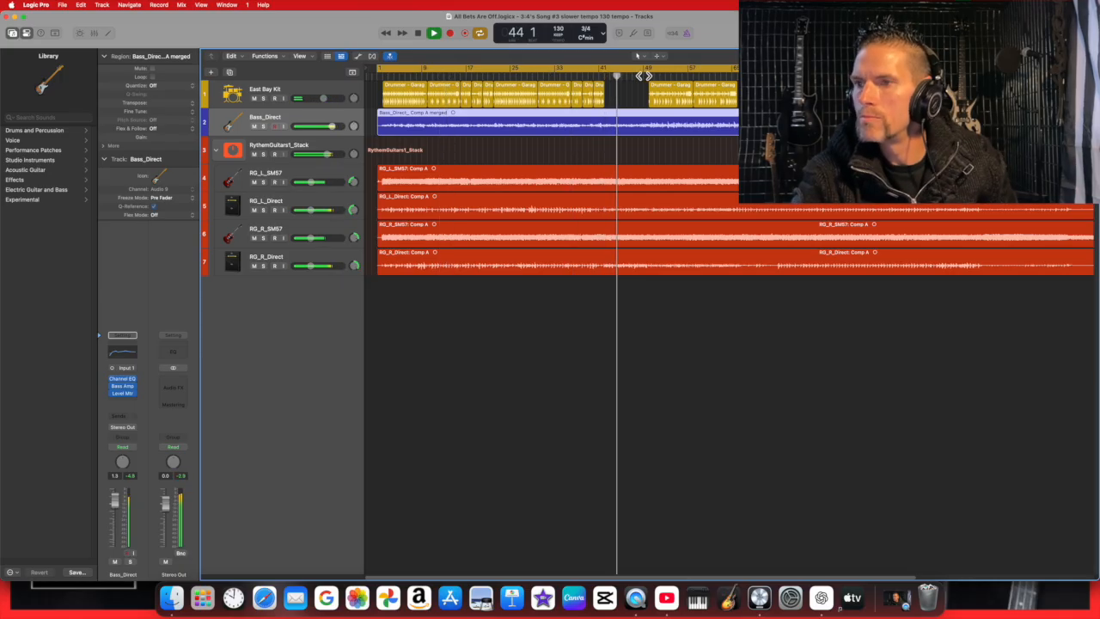
{"action": "left_click", "coordinate": [645, 75]}
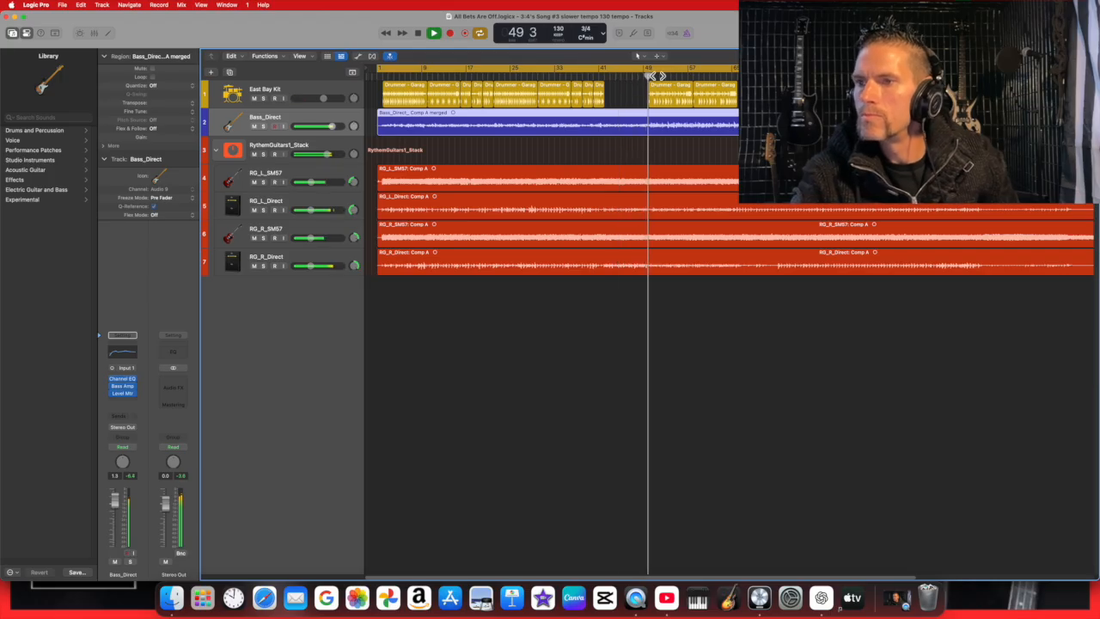